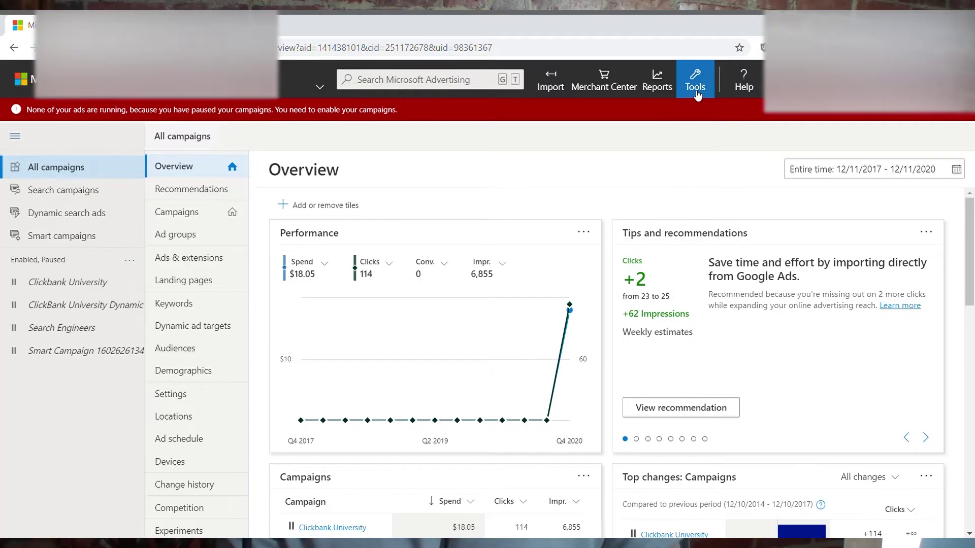
- Go to the UET tag management page from the Tools menu
left_click(697, 90)
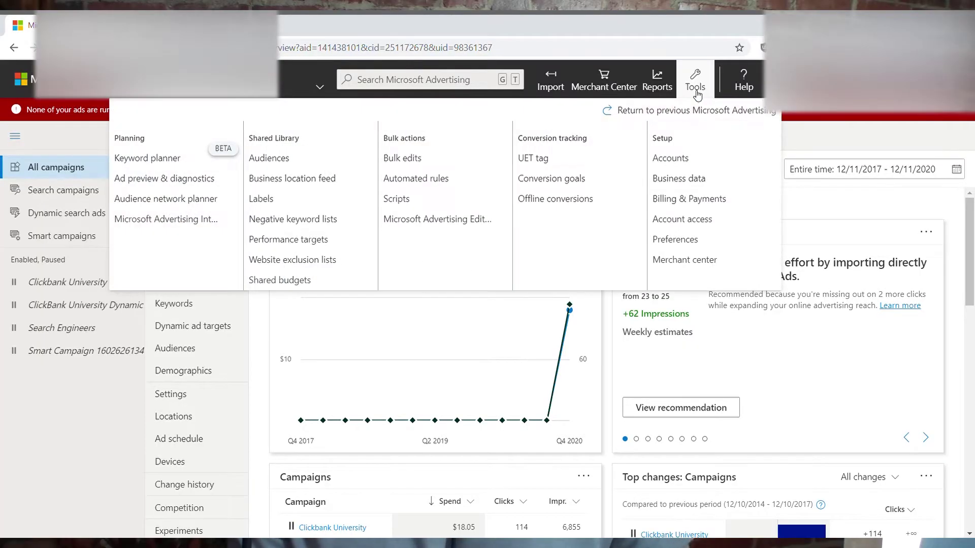
left_click(533, 157)
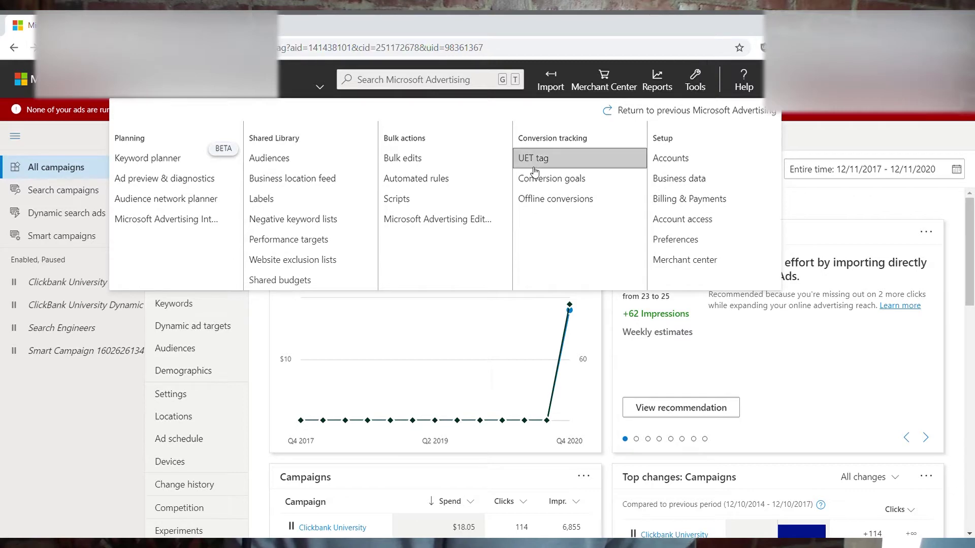
scroll(245, 336, "down", 2)
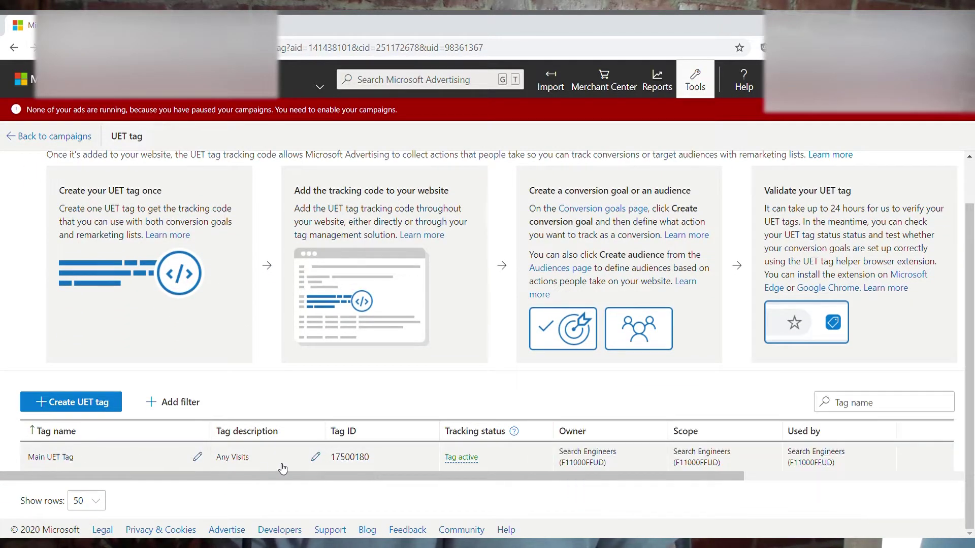
- Create a UET tag named 'Test UET Tag', save it, and copy its tracking code
left_click(93, 403)
type("Test UET Tag")
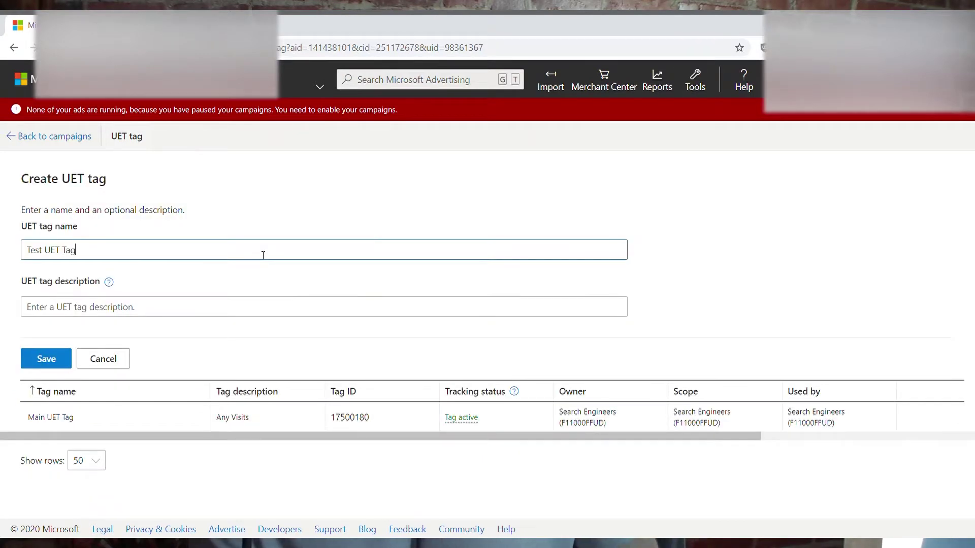
left_click(55, 361)
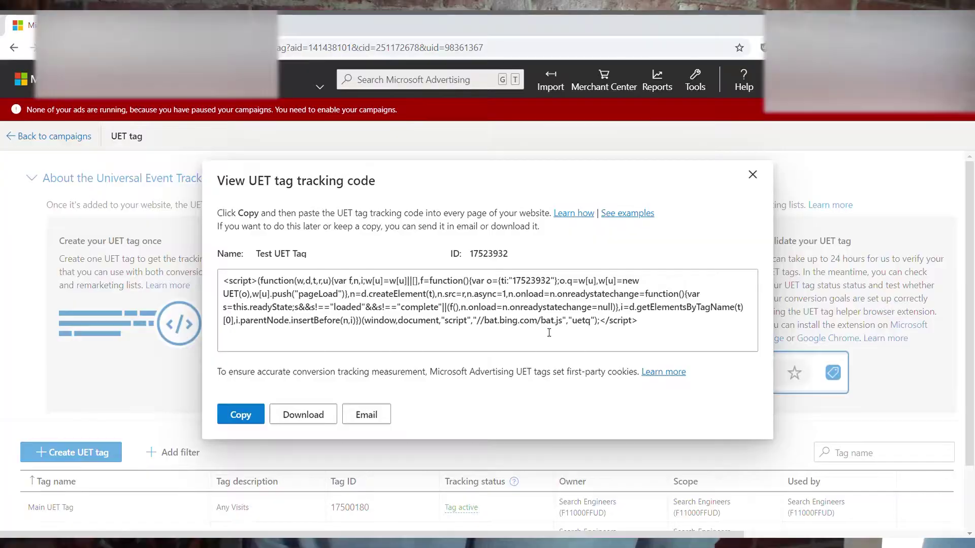
left_click(259, 415)
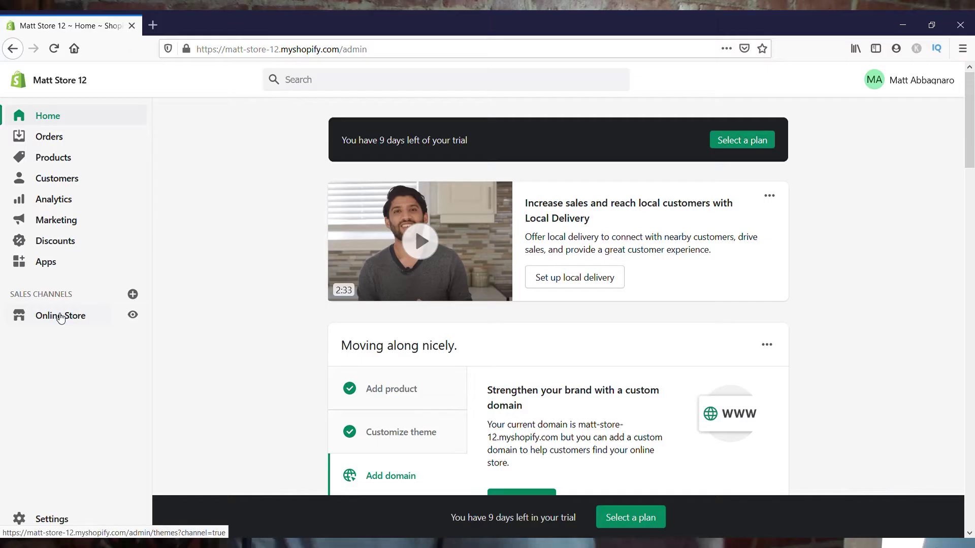
- Open the code editor for the Debut theme from Online Store > Themes
left_click(59, 315)
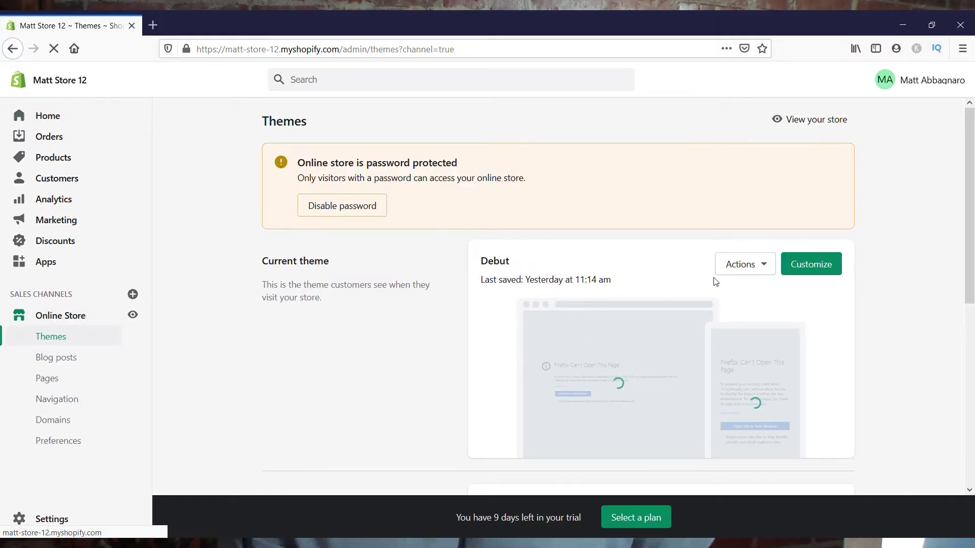
left_click(741, 265)
left_click(702, 401)
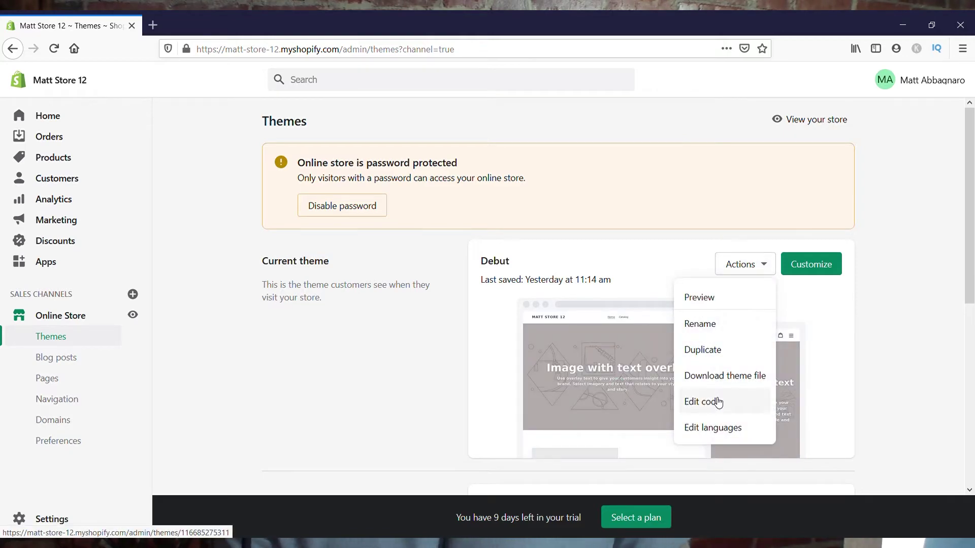
- Paste the UET script before </body> in theme.liquid, undoing the duplicate paste
left_click(364, 445)
key("ctrl+v")
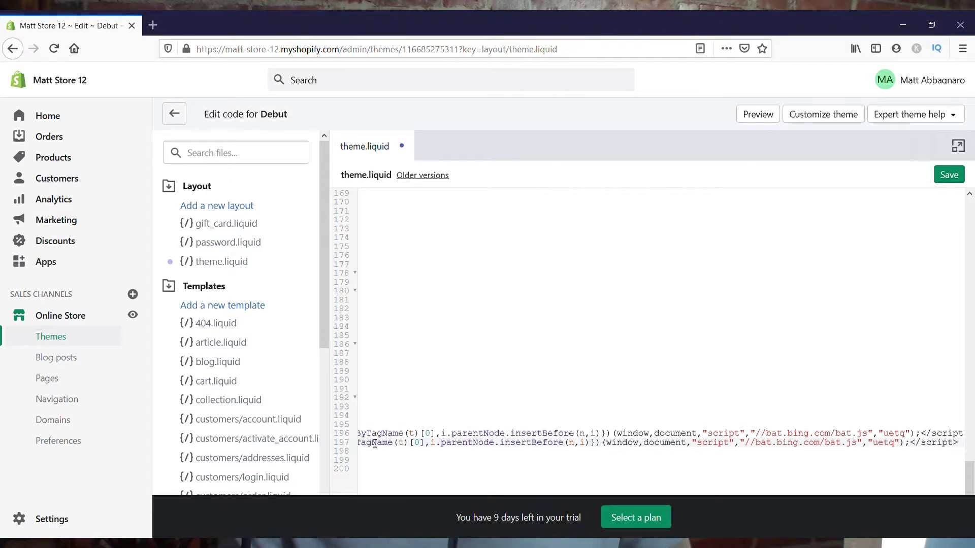
scroll(374, 443, "left", 10)
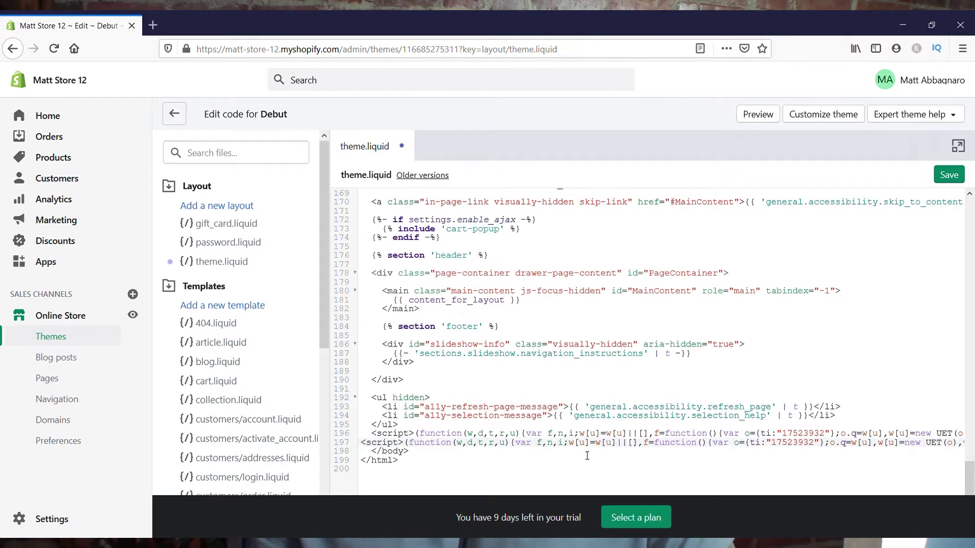
scroll(587, 455, "right", 3)
scroll(587, 456, "left", 3)
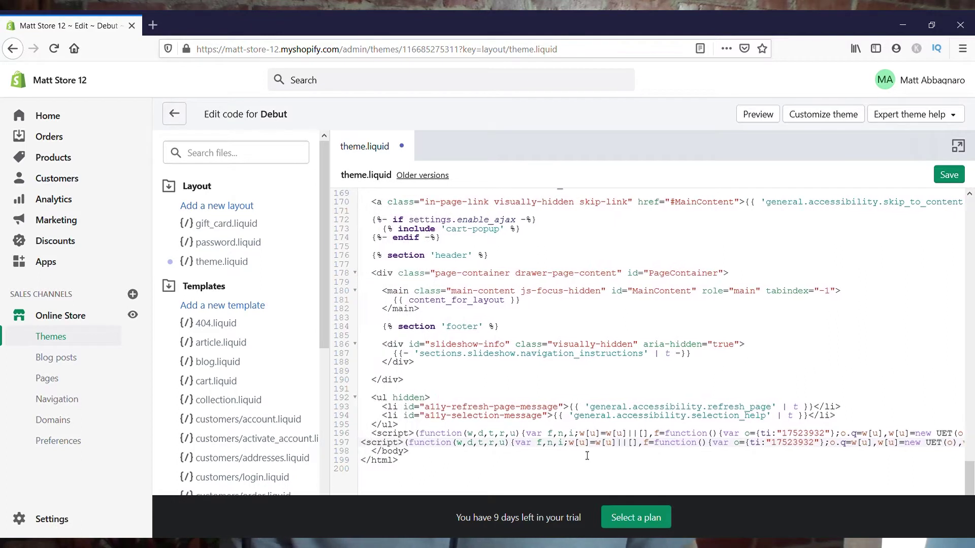
key("ctrl+z")
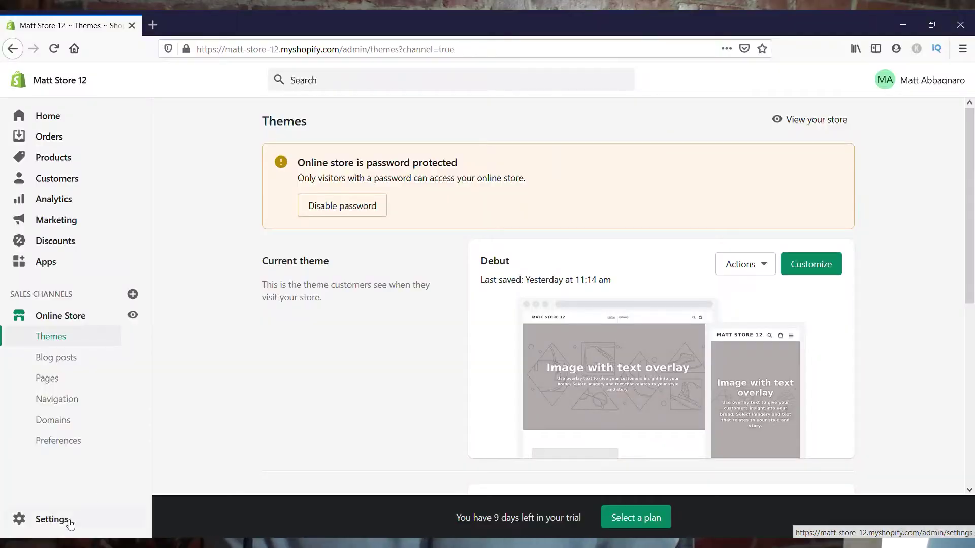
- Go to Settings > Checkout and scroll down to the Additional scripts field
left_click(54, 522)
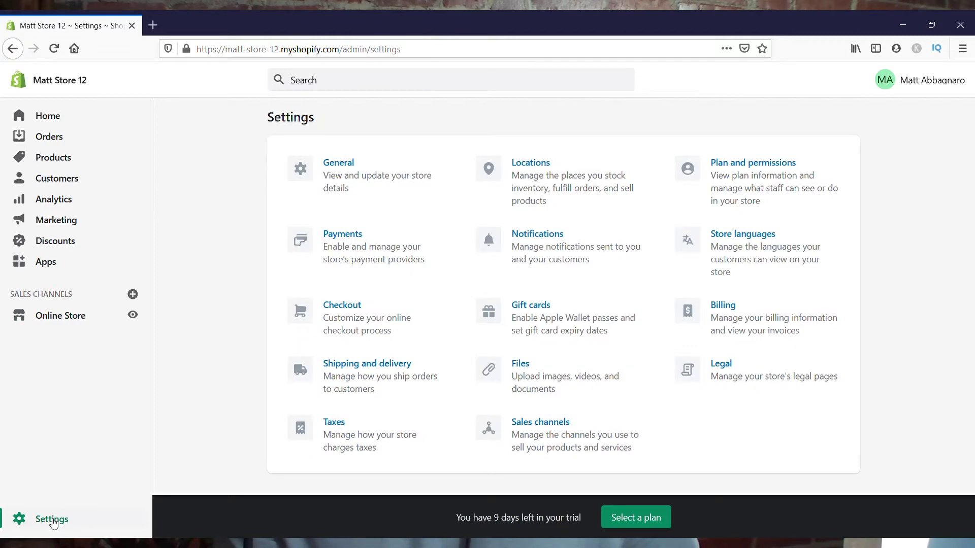
left_click(352, 311)
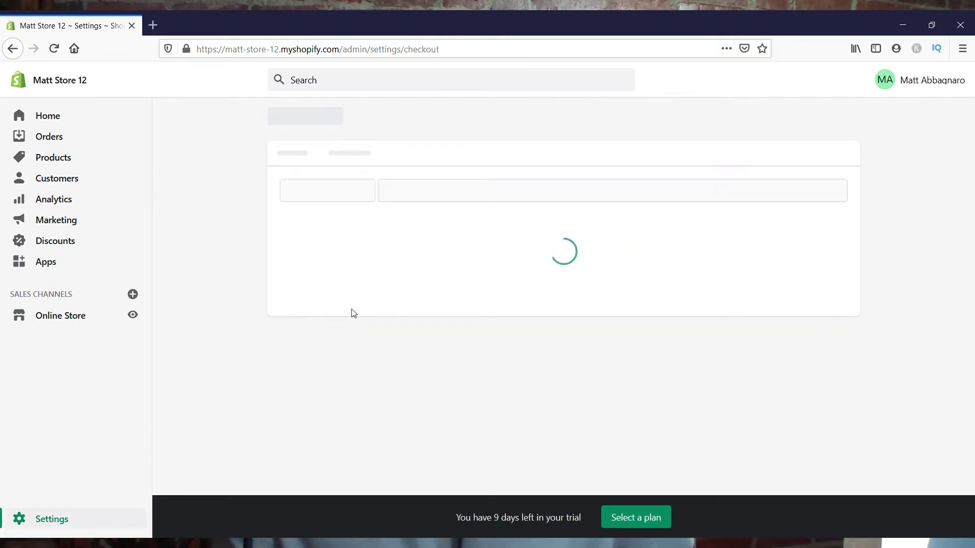
scroll(436, 333, "down", 15)
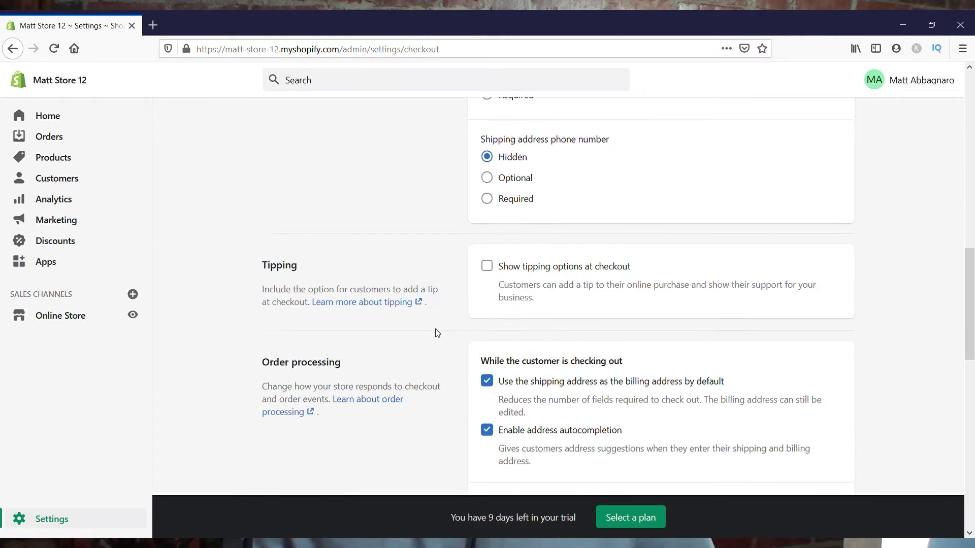
scroll(436, 333, "down", 8)
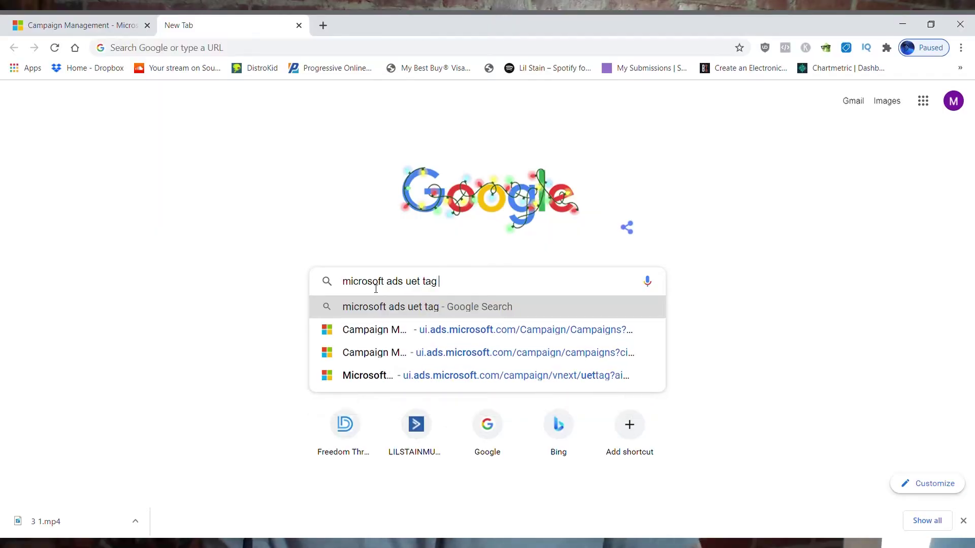
- Search Google for 'microsoft ads uet tag helper'
type("helper")
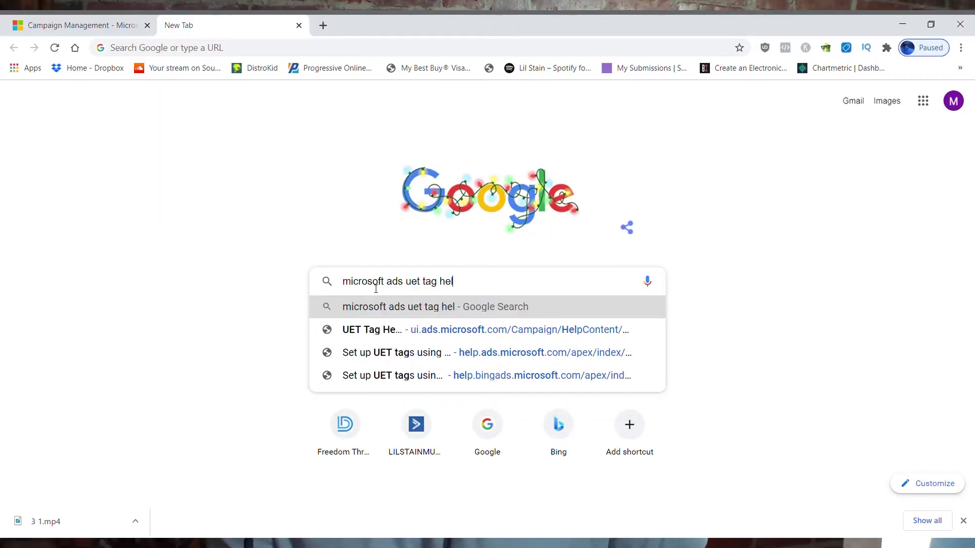
key("Return")
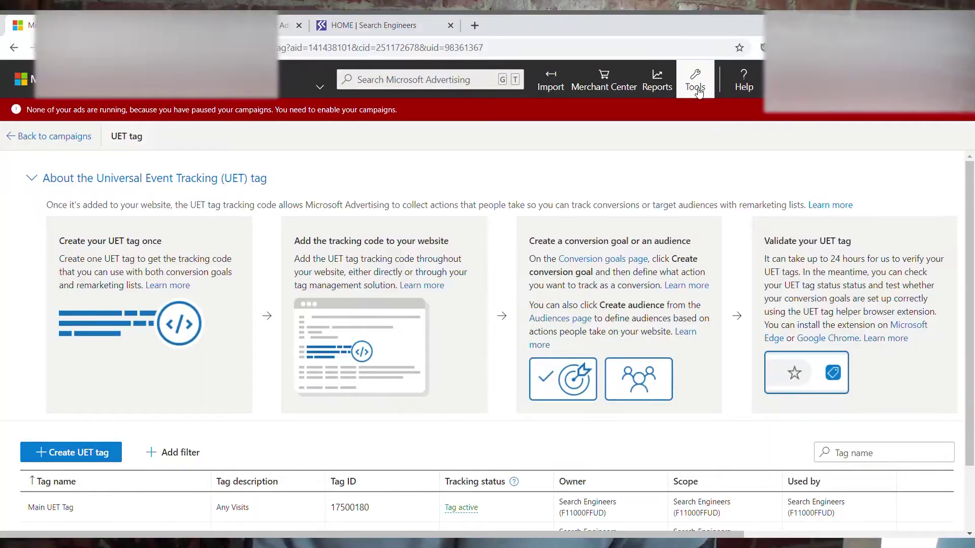
- Go to Tools > Conversion goals, view the All Website Visits goal, and start a new goal
left_click(695, 79)
left_click(536, 184)
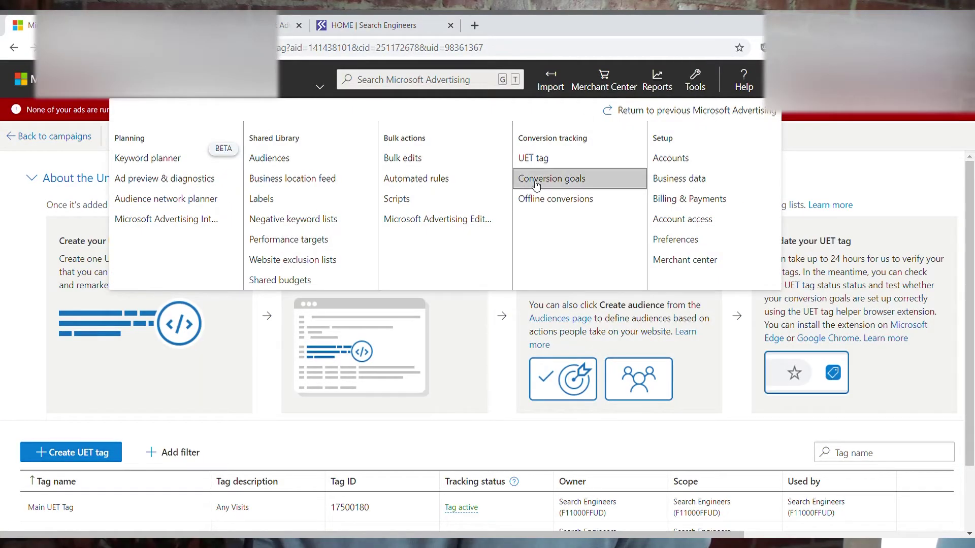
left_click(106, 514)
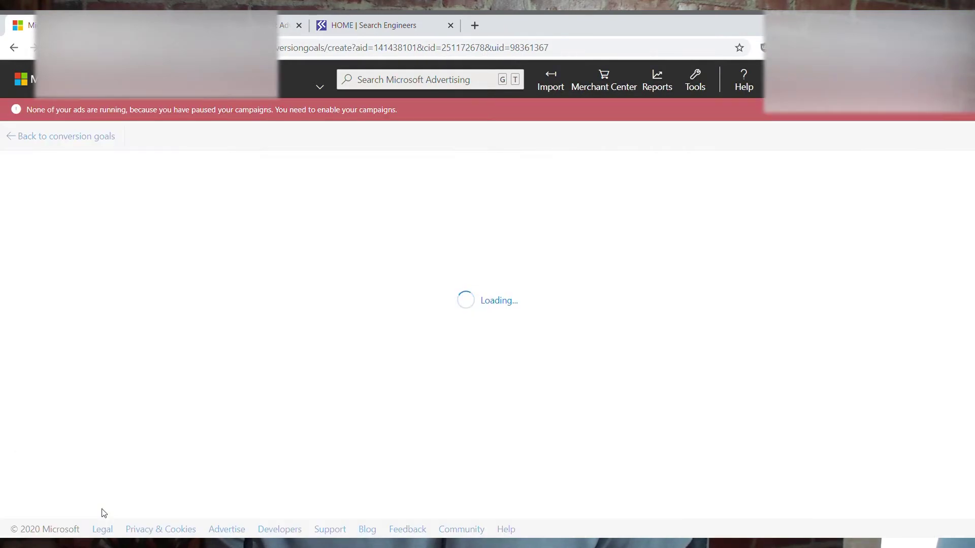
left_click(69, 143)
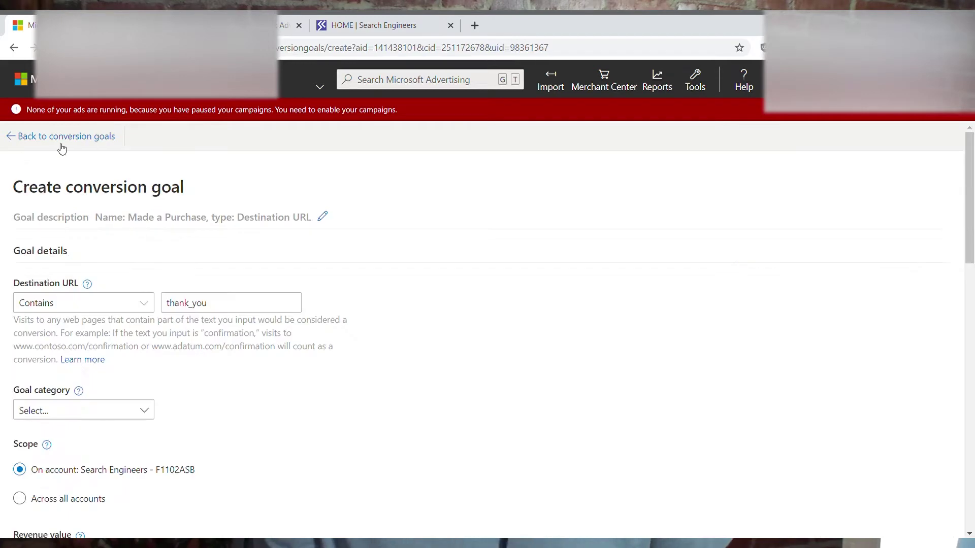
left_click(60, 146)
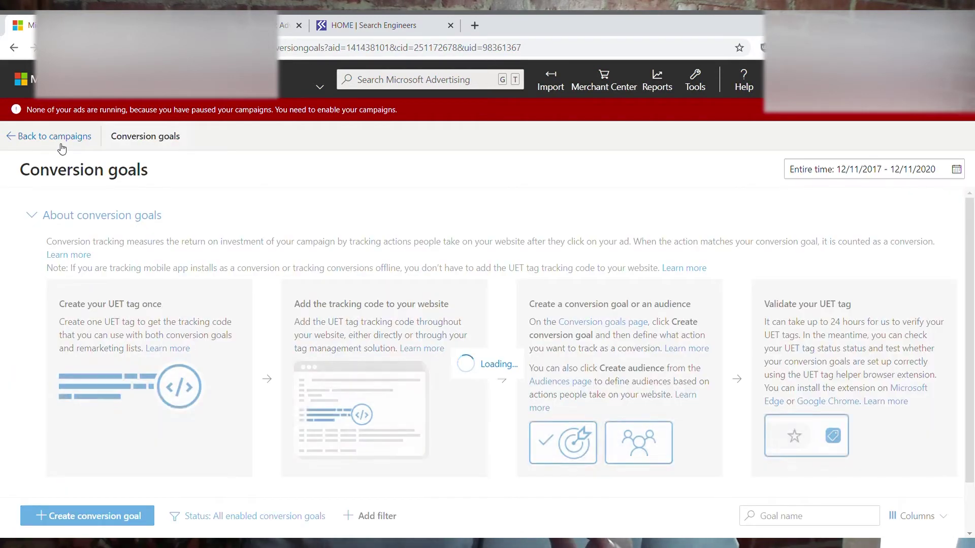
scroll(53, 315, "down", 3)
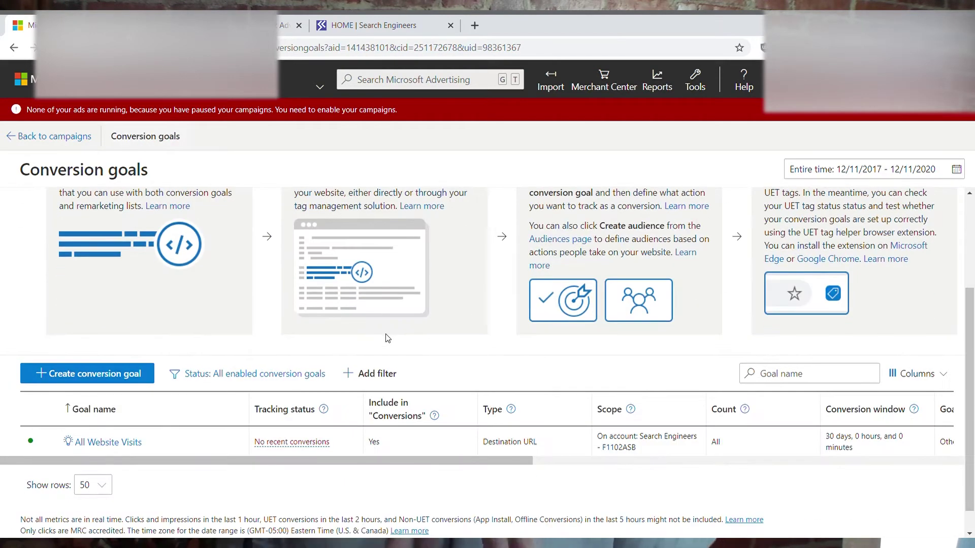
left_click(49, 377)
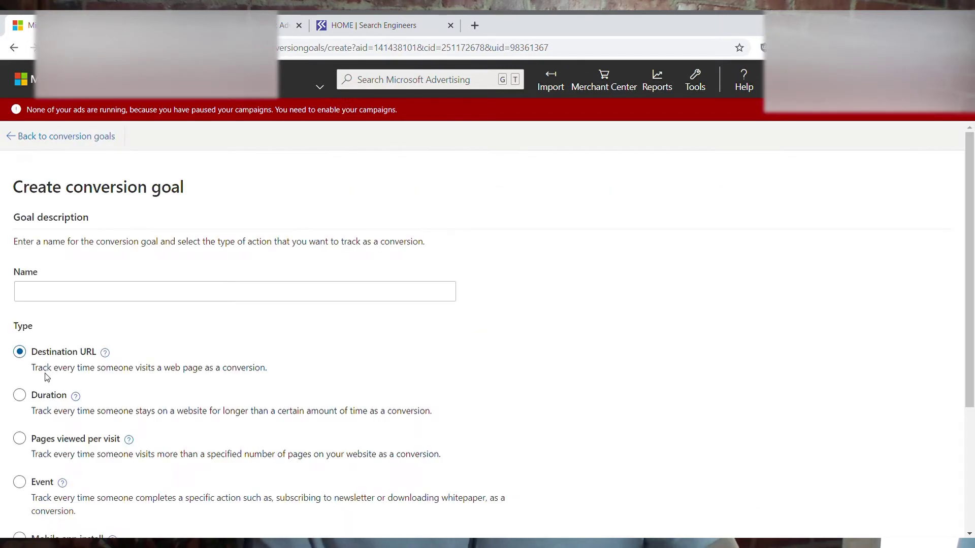
- Name the new Destination URL goal 'Made a Purchase 2' and continue to the details
left_click(148, 290)
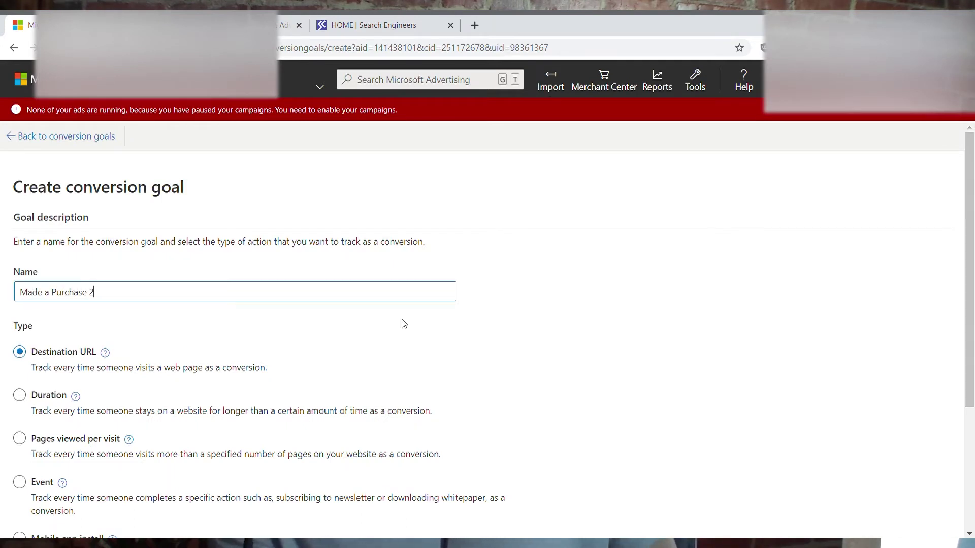
left_click(649, 311)
scroll(649, 311, "down", 4)
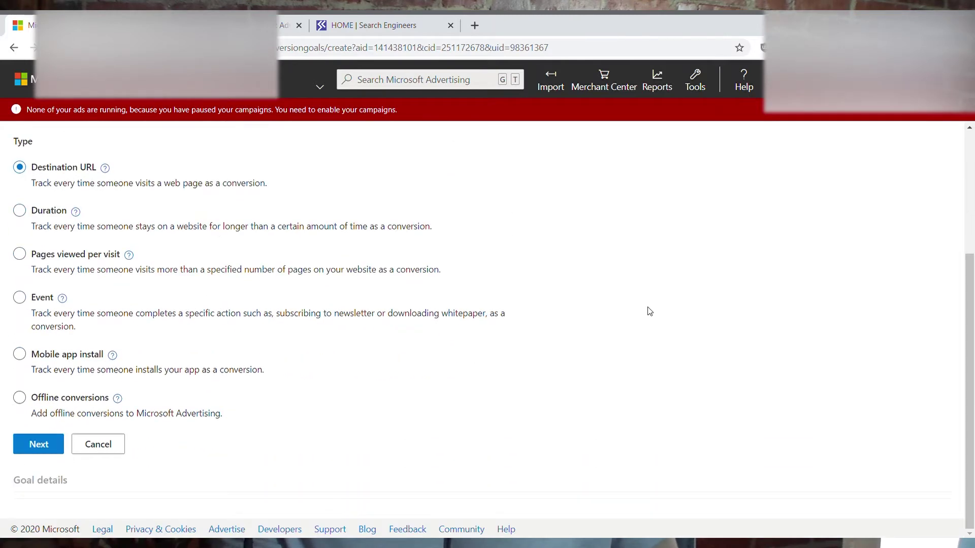
left_click(52, 450)
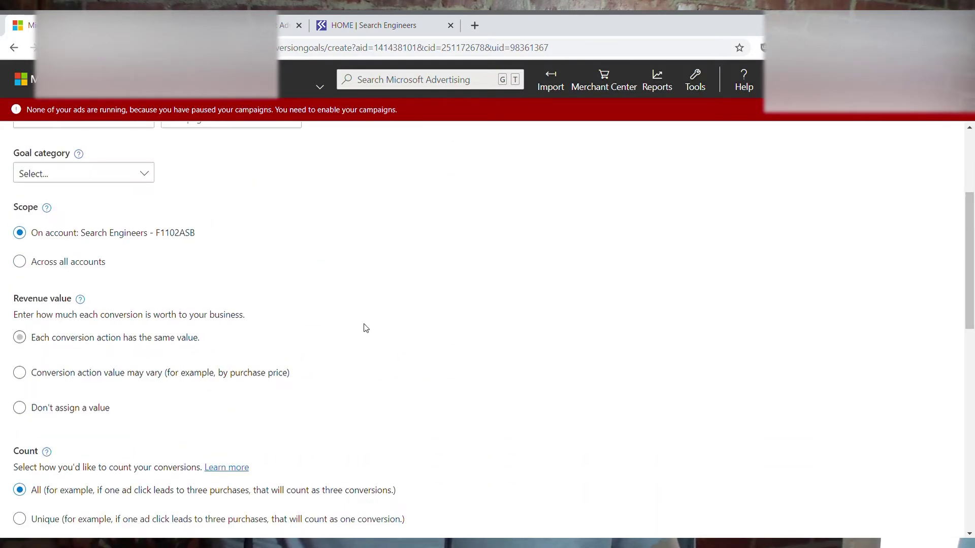
- Set the goal category to Purchase
left_click(91, 174)
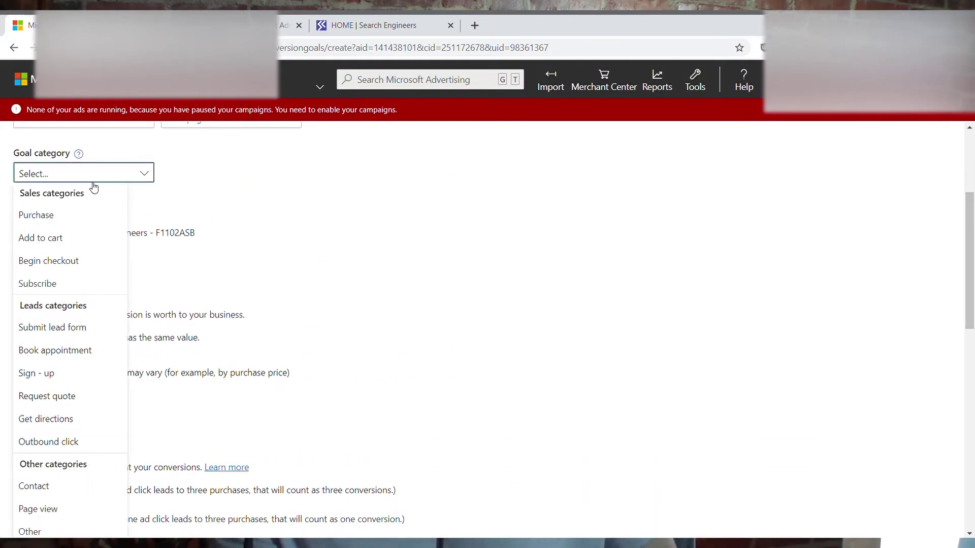
left_click(78, 217)
scroll(473, 271, "up", 3)
scroll(473, 272, "up", 1)
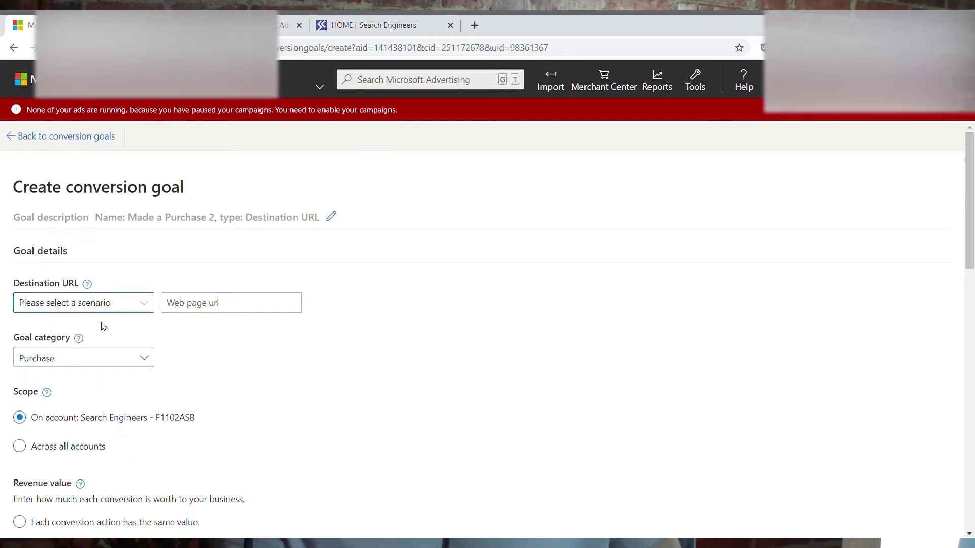
- Make the Destination URL rule match pages that contain 'thank_you'
left_click(104, 337)
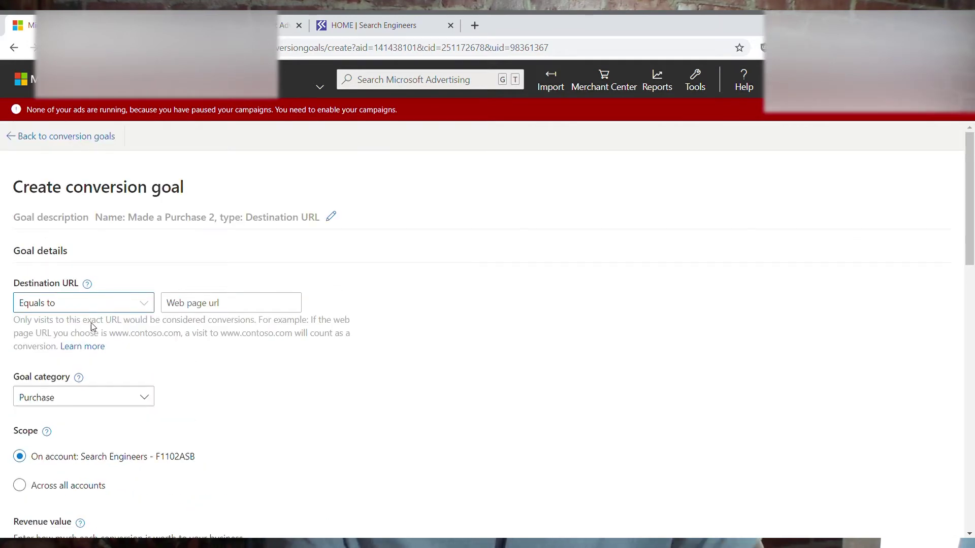
left_click(84, 302)
left_click(94, 357)
left_click(202, 304)
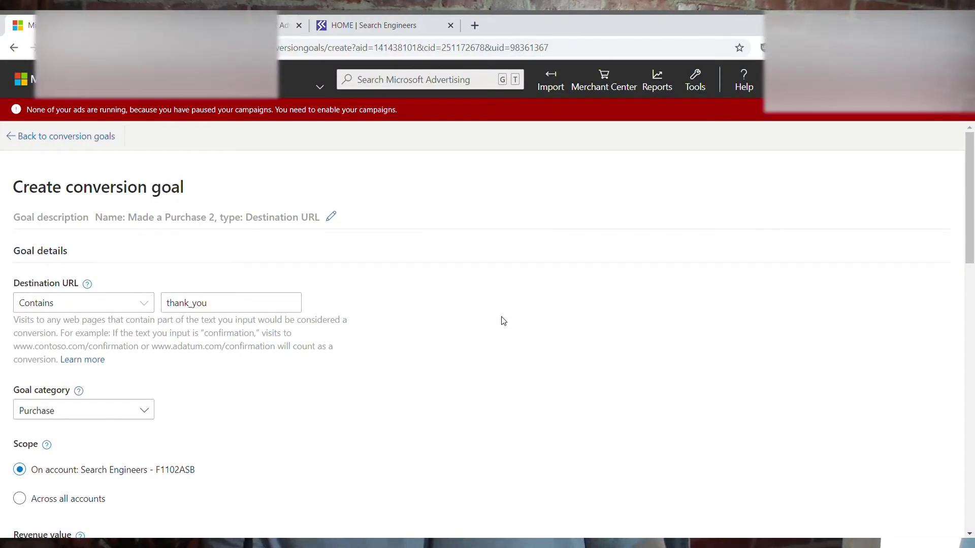
scroll(502, 321, "down", 5)
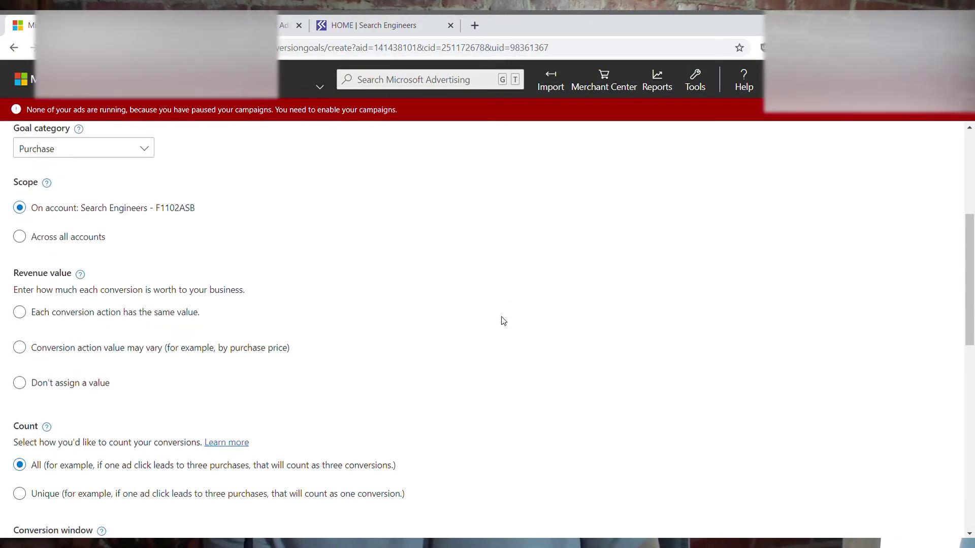
- Give each conversion the same 75 USD value and save the goal with Test UET Tag
left_click(14, 312)
left_click(88, 342)
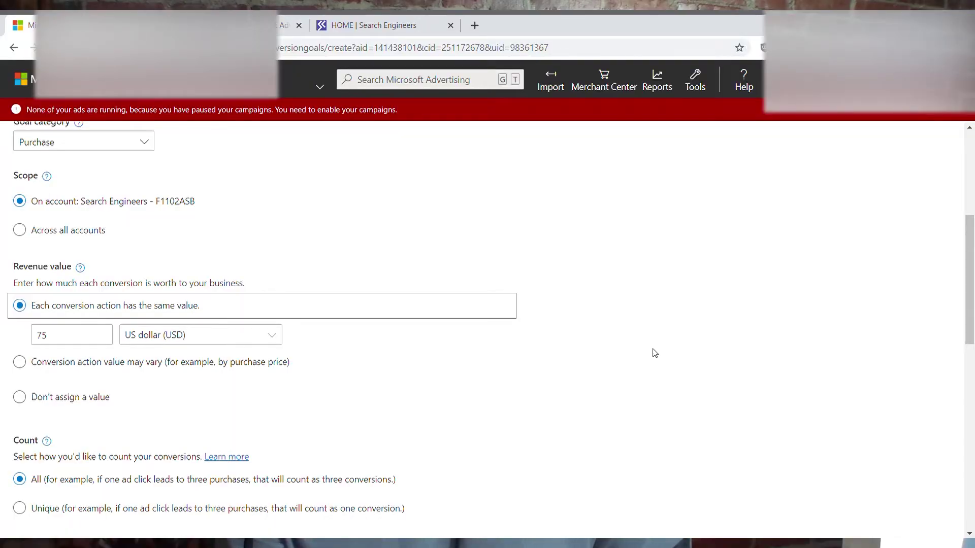
scroll(655, 353, "down", 7)
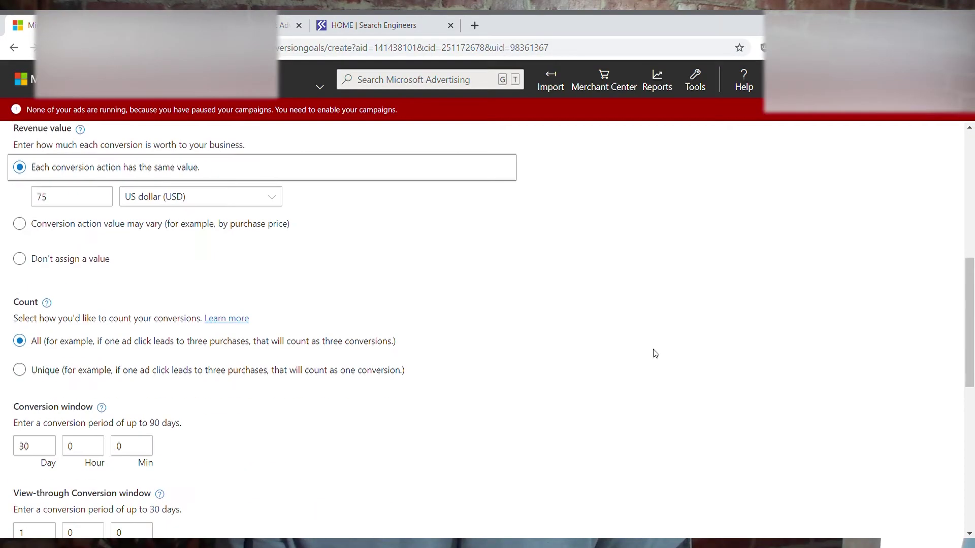
scroll(655, 354, "down", 5)
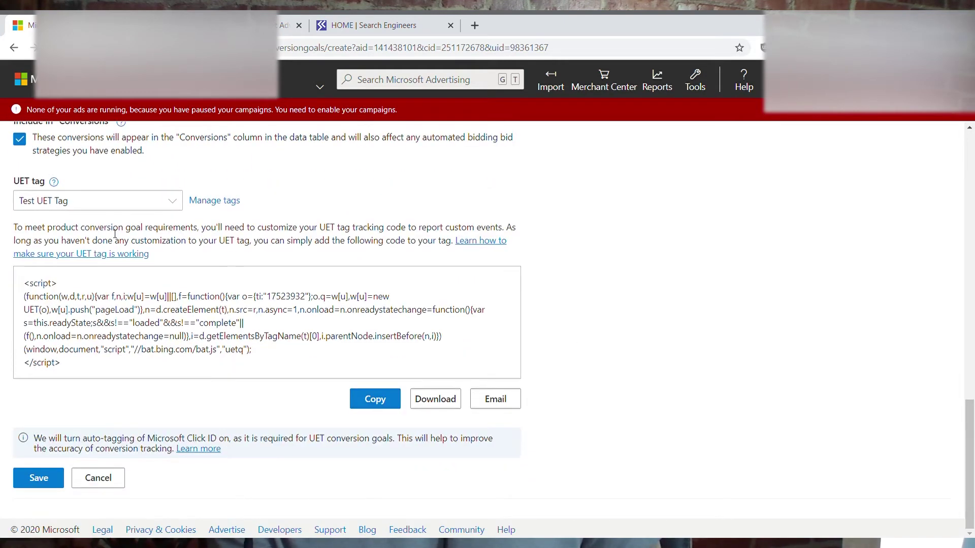
left_click(37, 485)
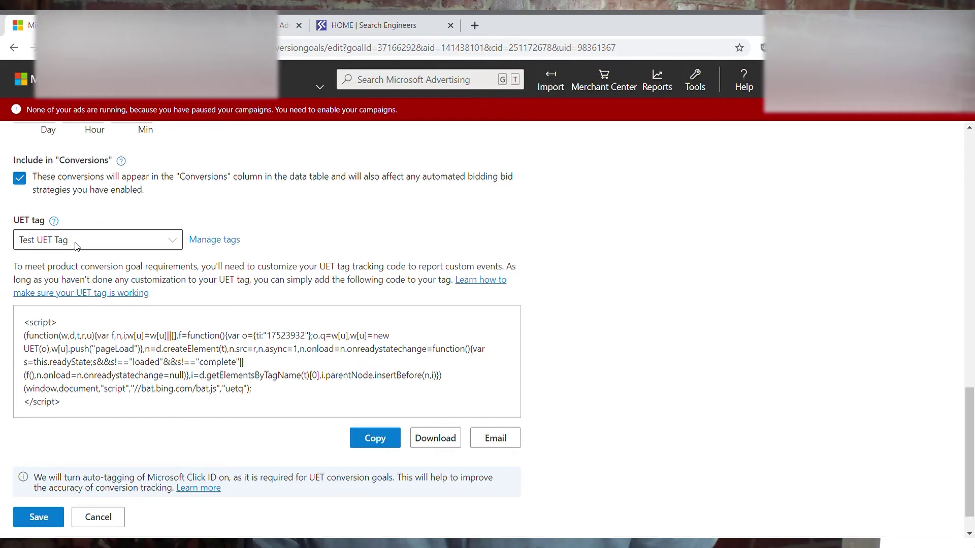
left_click(49, 522)
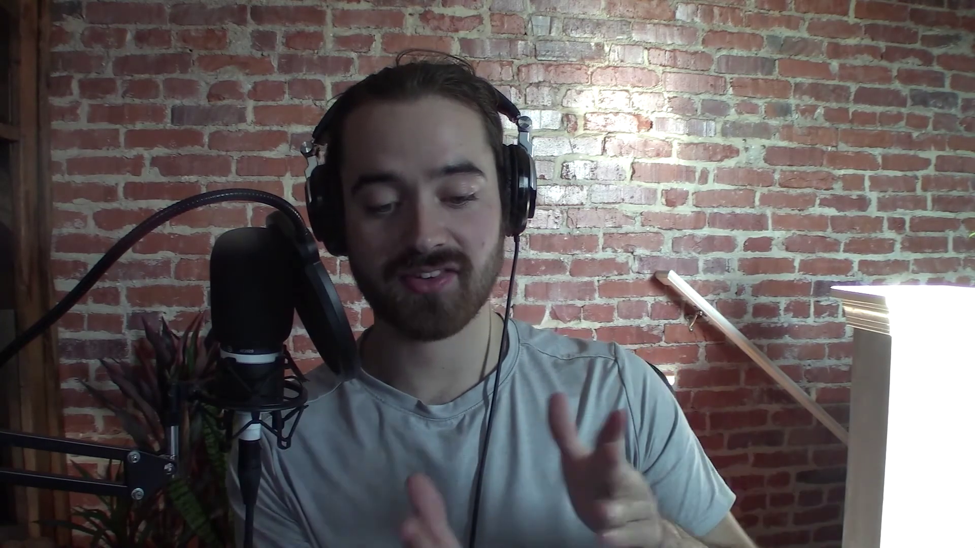